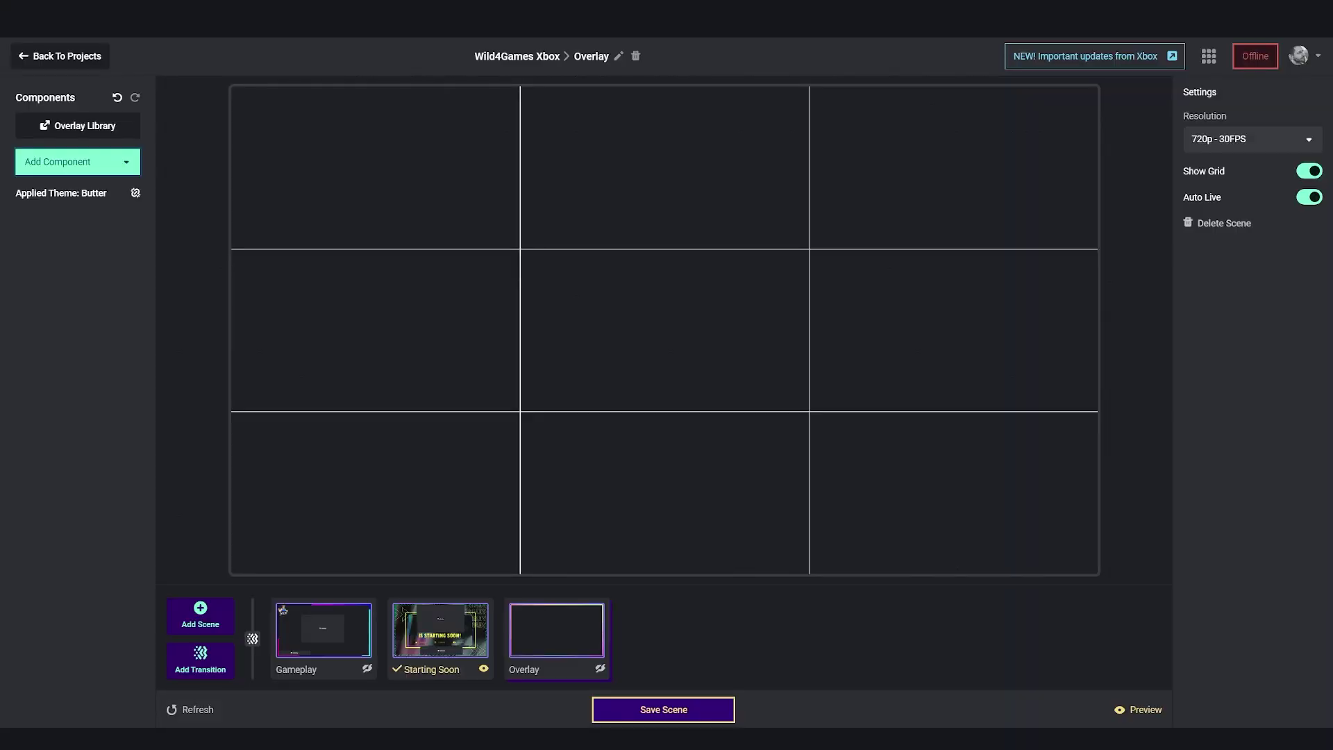
pyautogui.click(105, 126)
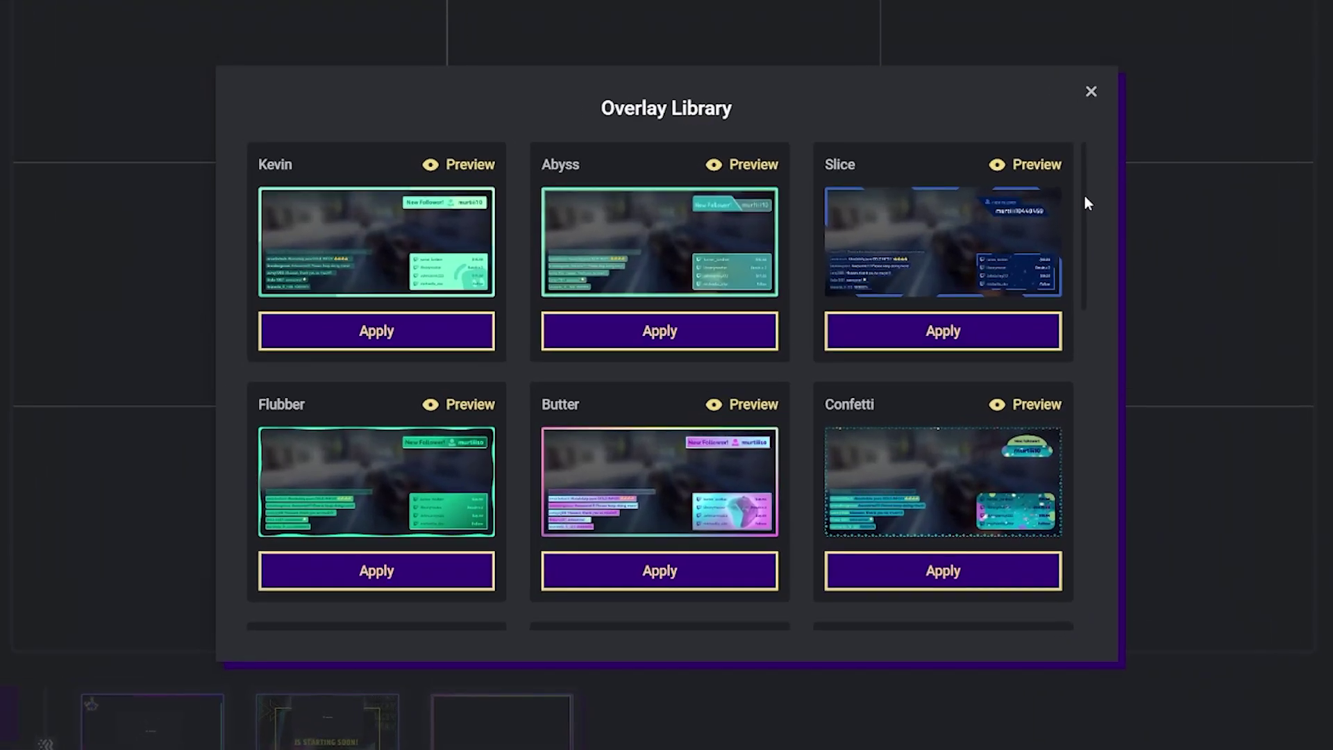
pyautogui.moveTo(1085, 199); pyautogui.dragTo(1093, 273)
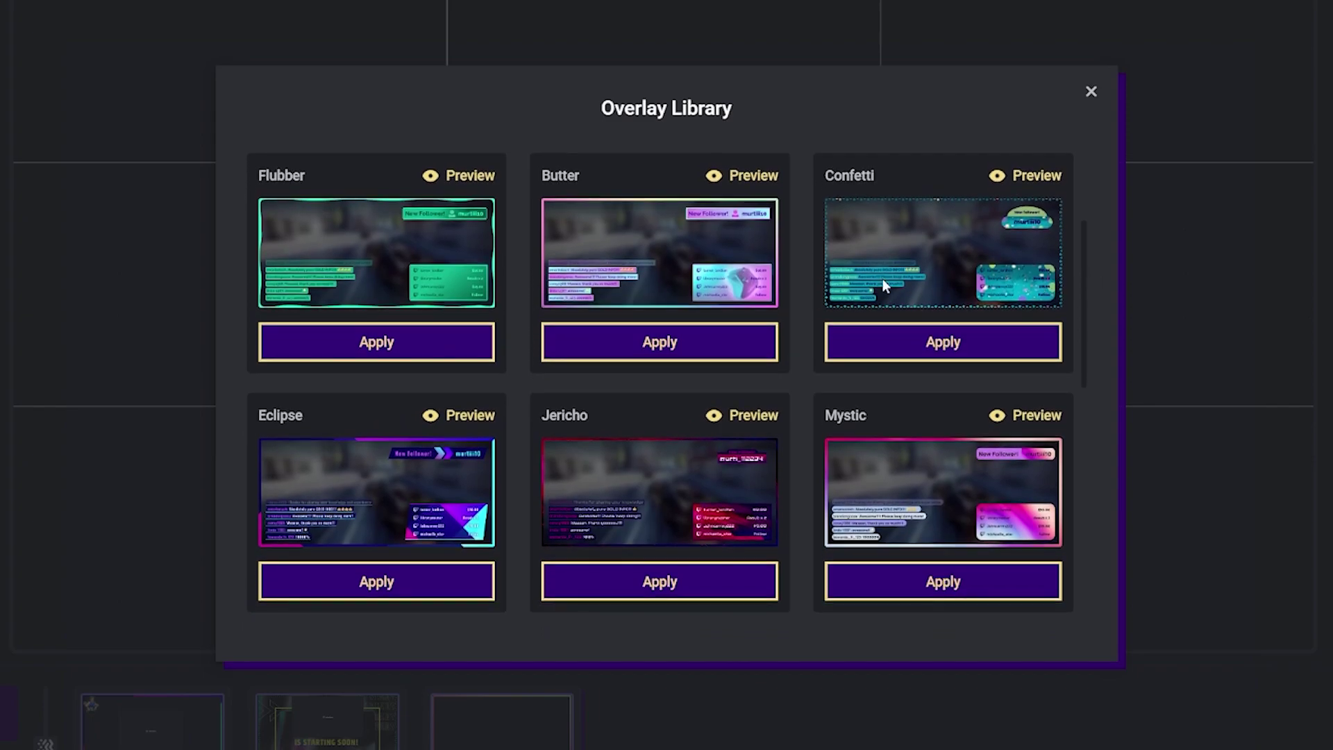
pyautogui.click(468, 185)
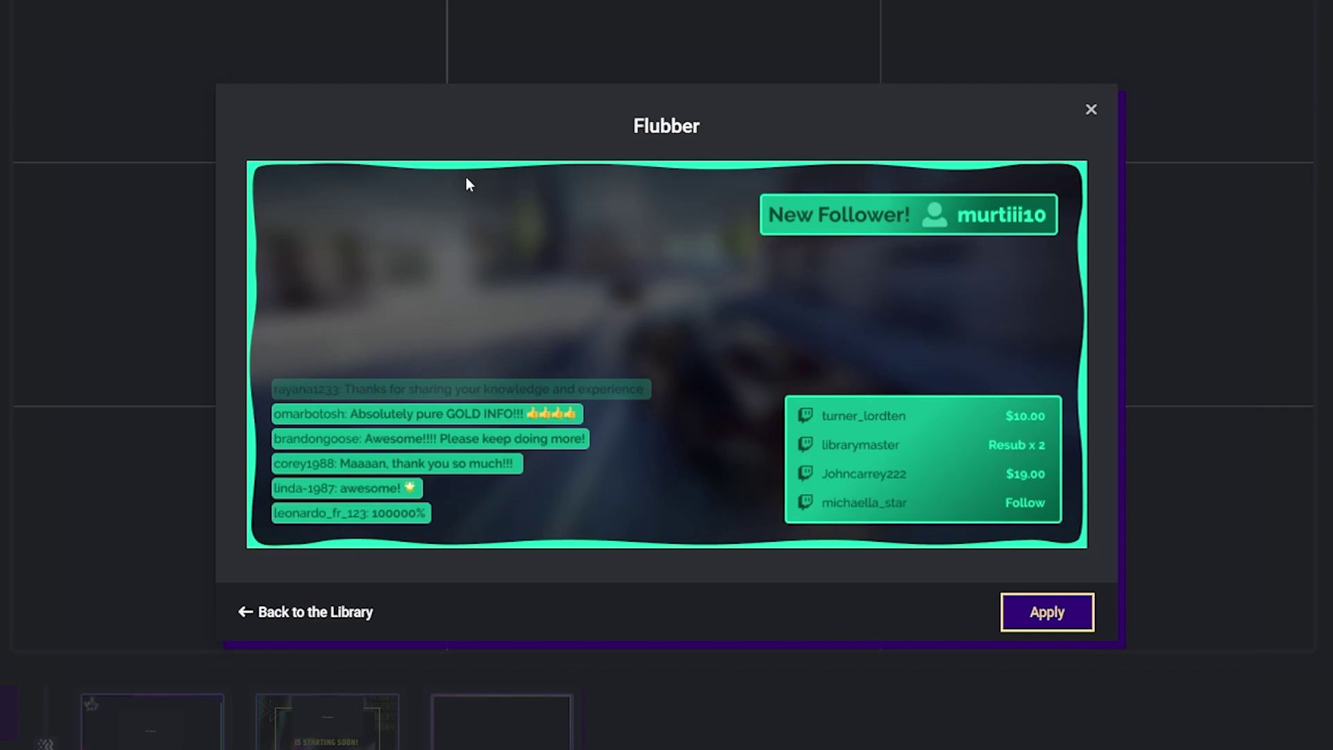
pyautogui.click(333, 615)
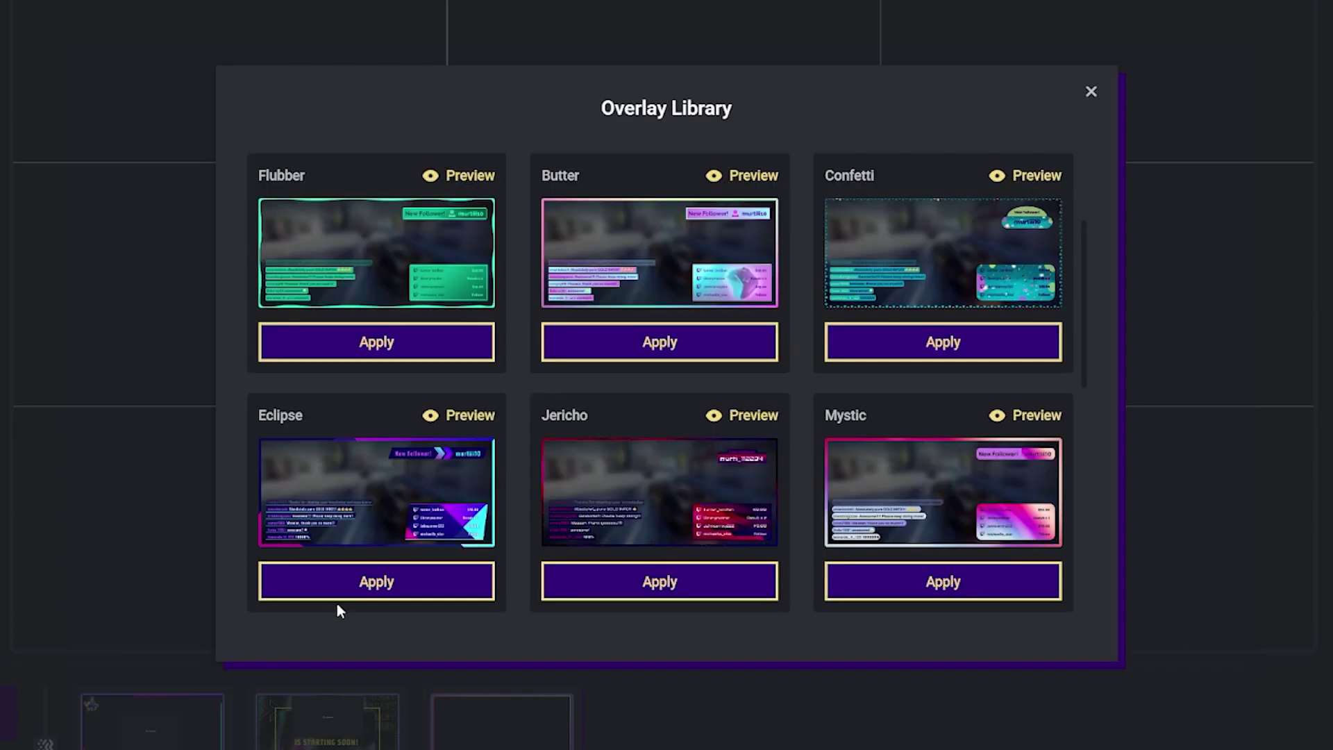
pyautogui.click(660, 354)
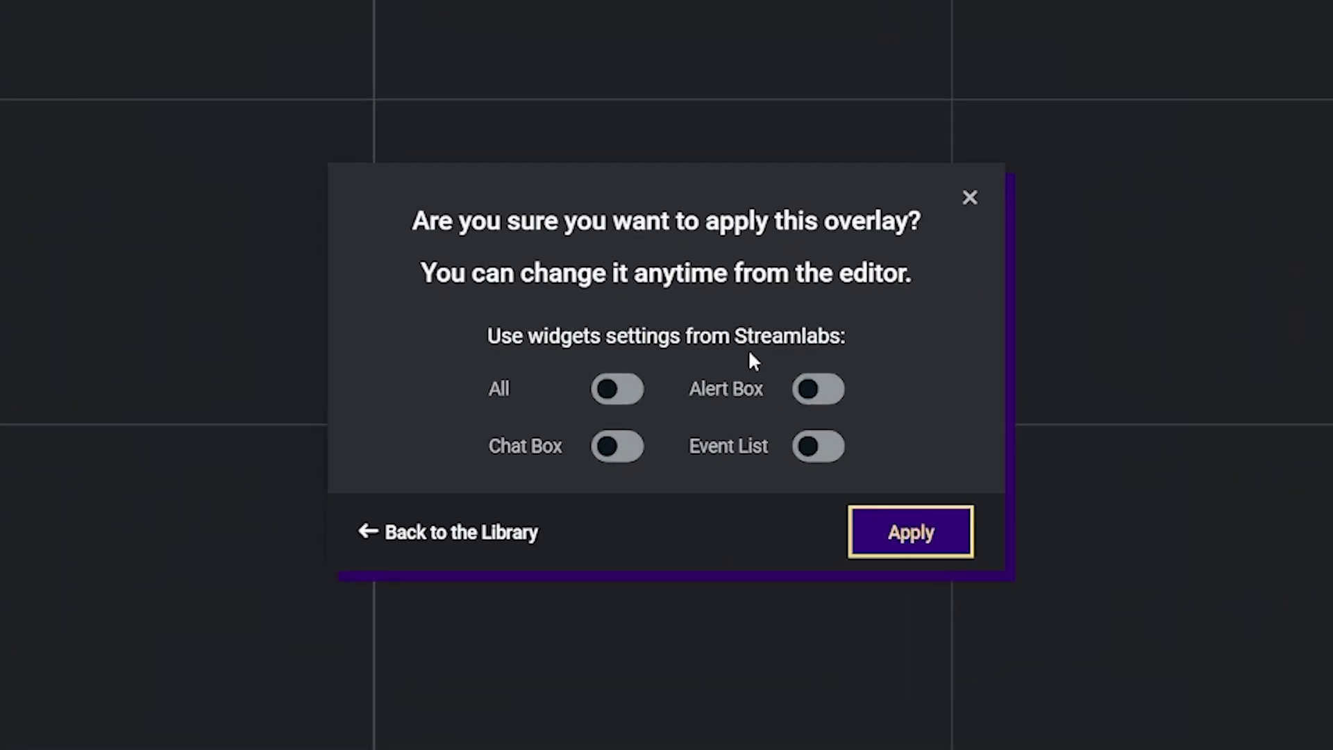
# Step: Apply Butter with Streamlabs settings for all widgets, then nudge the chat box slightly
pyautogui.click(612, 404)
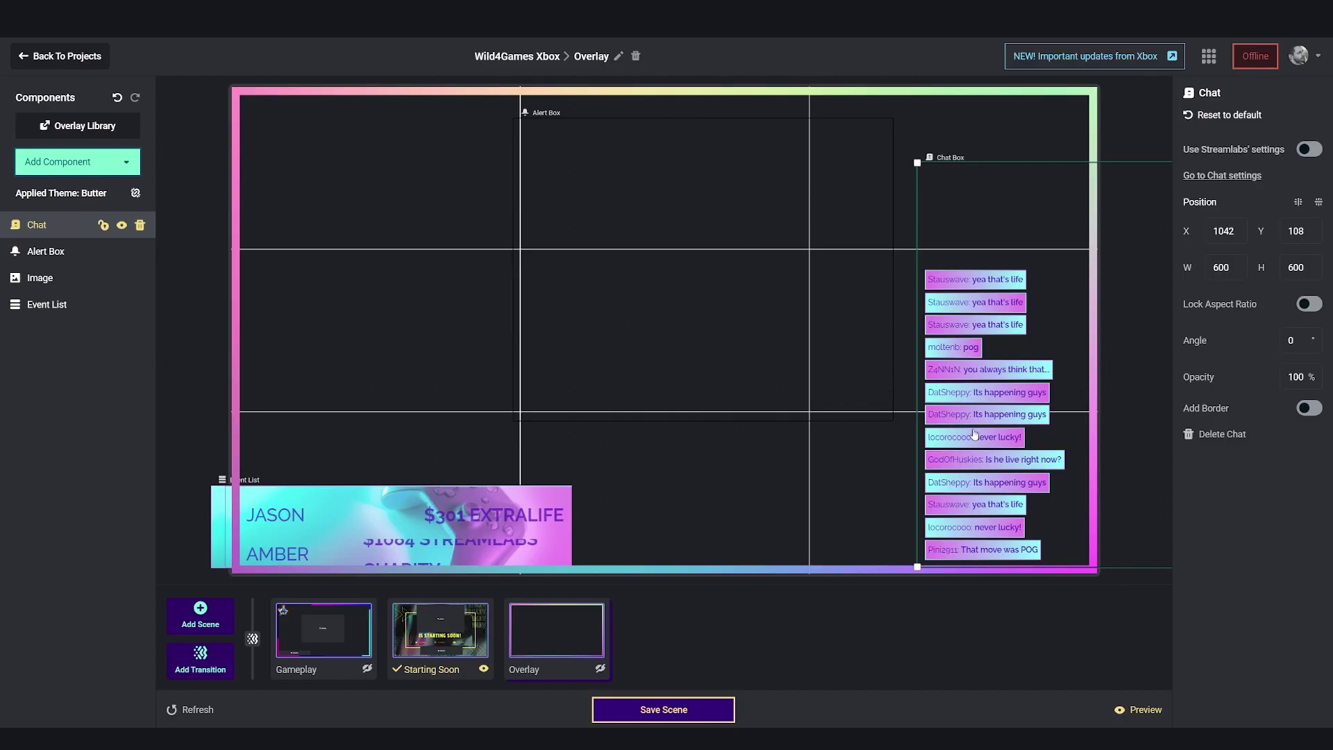
pyautogui.moveTo(986, 427)
pyautogui.mouseDown()
pyautogui.moveTo(941, 427)
pyautogui.moveTo(989, 432)
pyautogui.mouseUp()
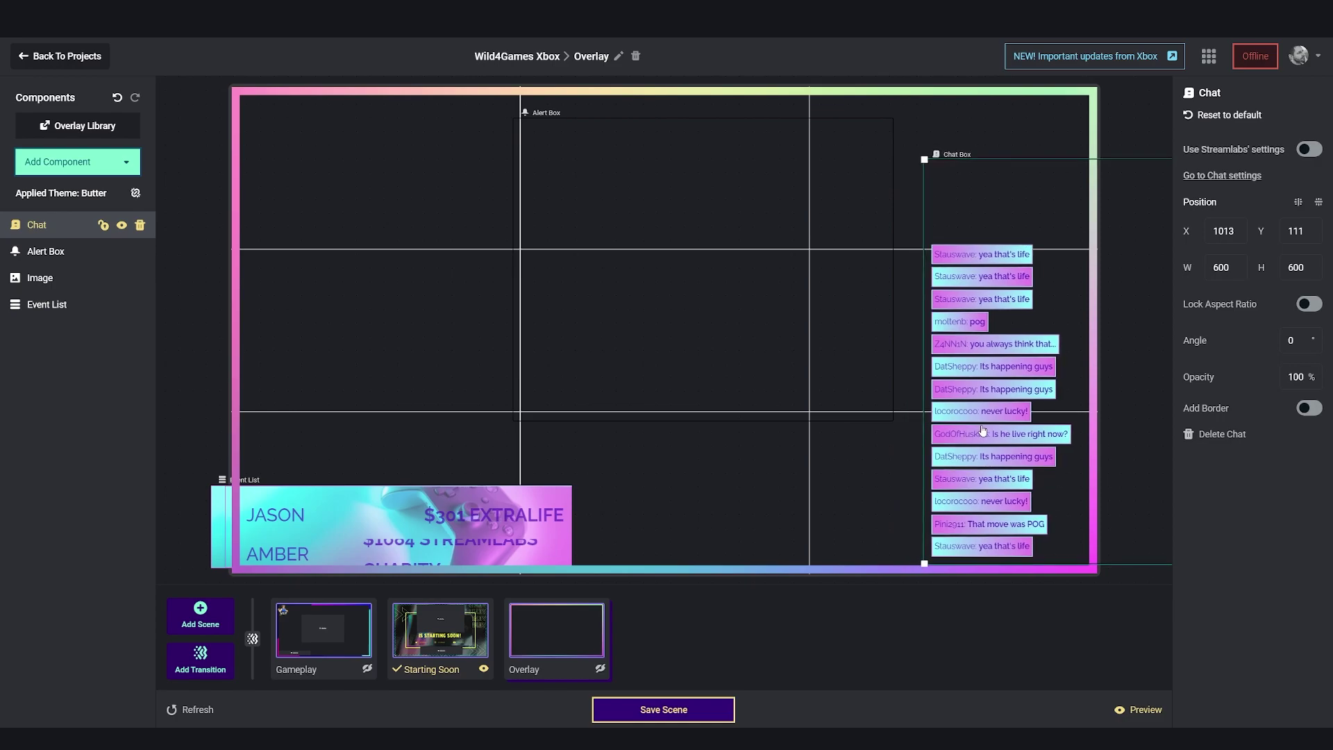
# Step: Drag the alert box left, then switch the event list to Streamlabs' settings
pyautogui.click(394, 521)
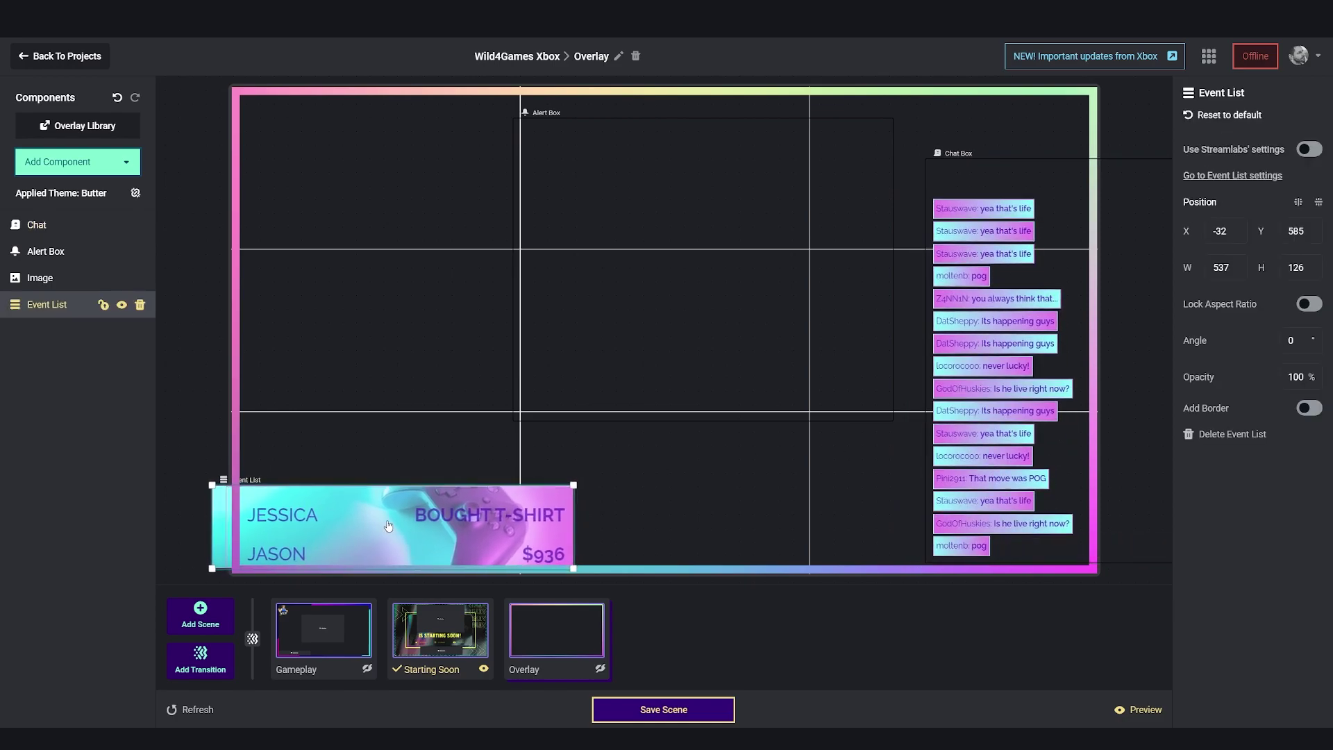
pyautogui.moveTo(675, 295); pyautogui.dragTo(413, 284)
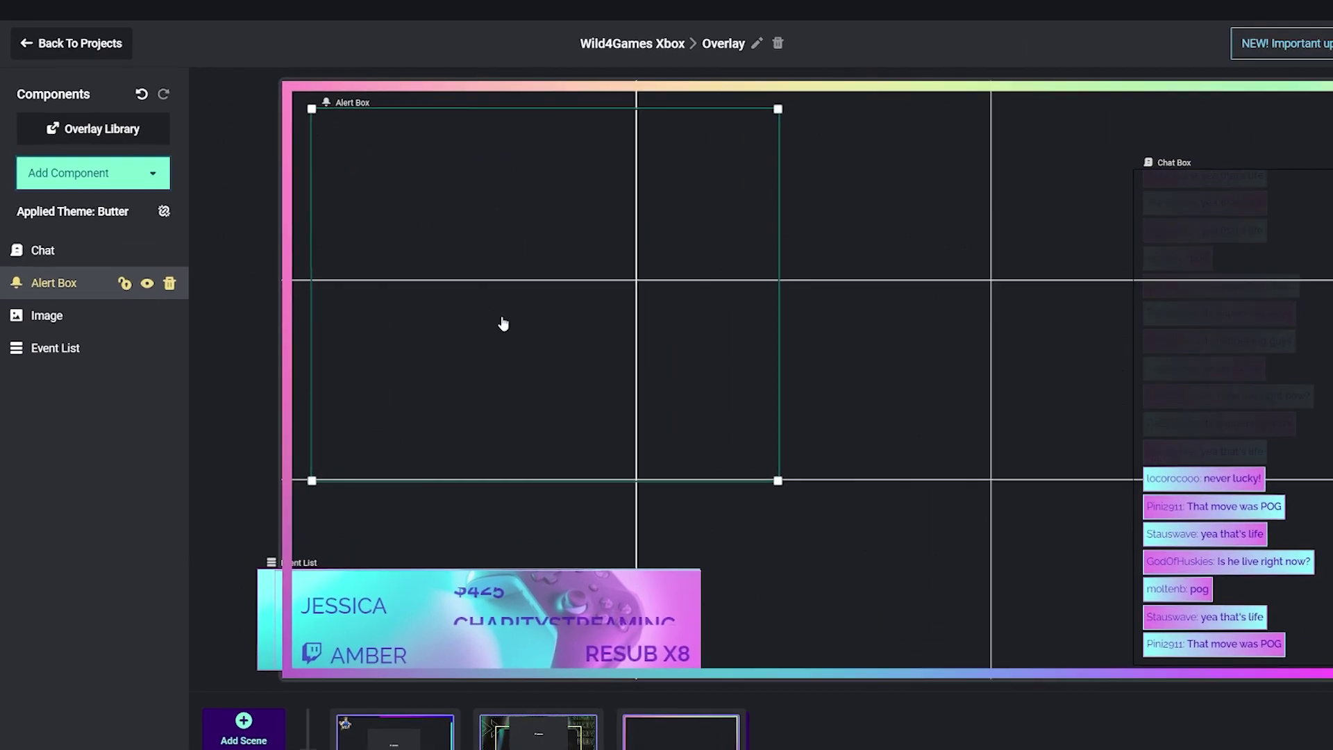
pyautogui.moveTo(47, 305)
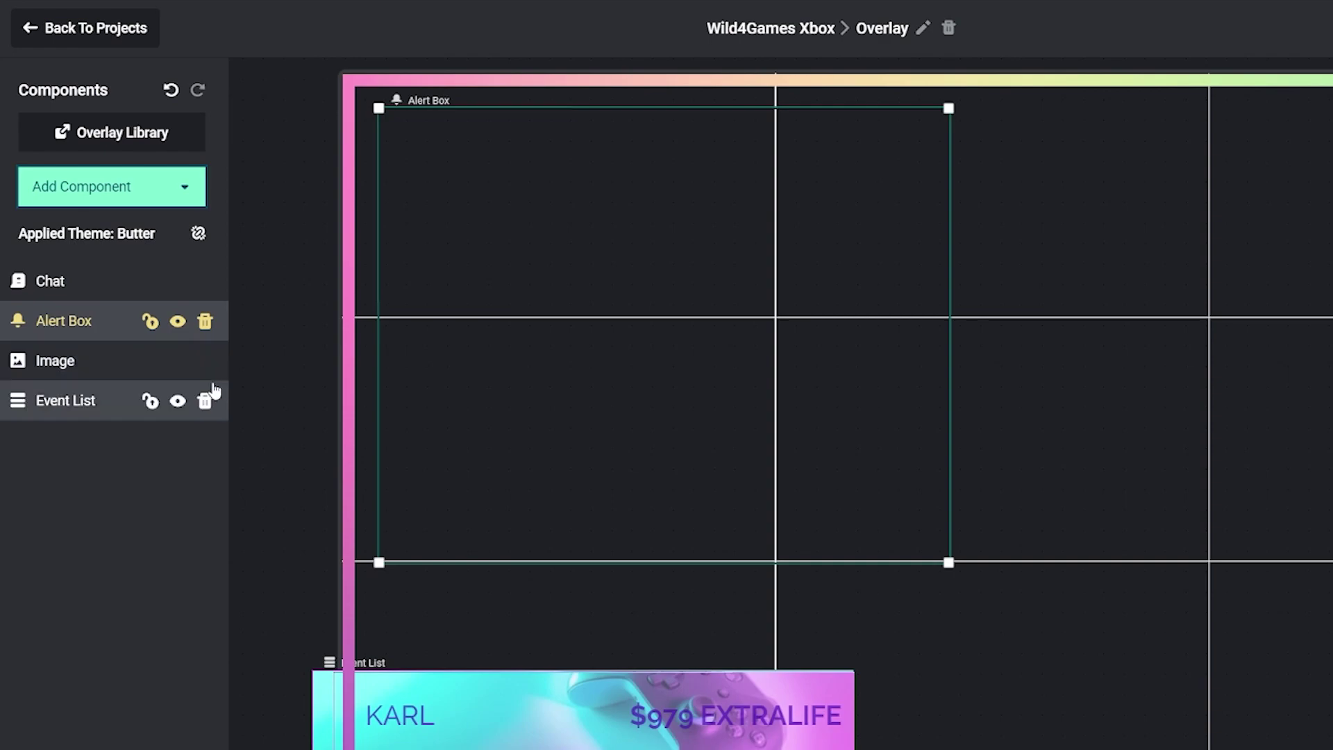
pyautogui.click(69, 406)
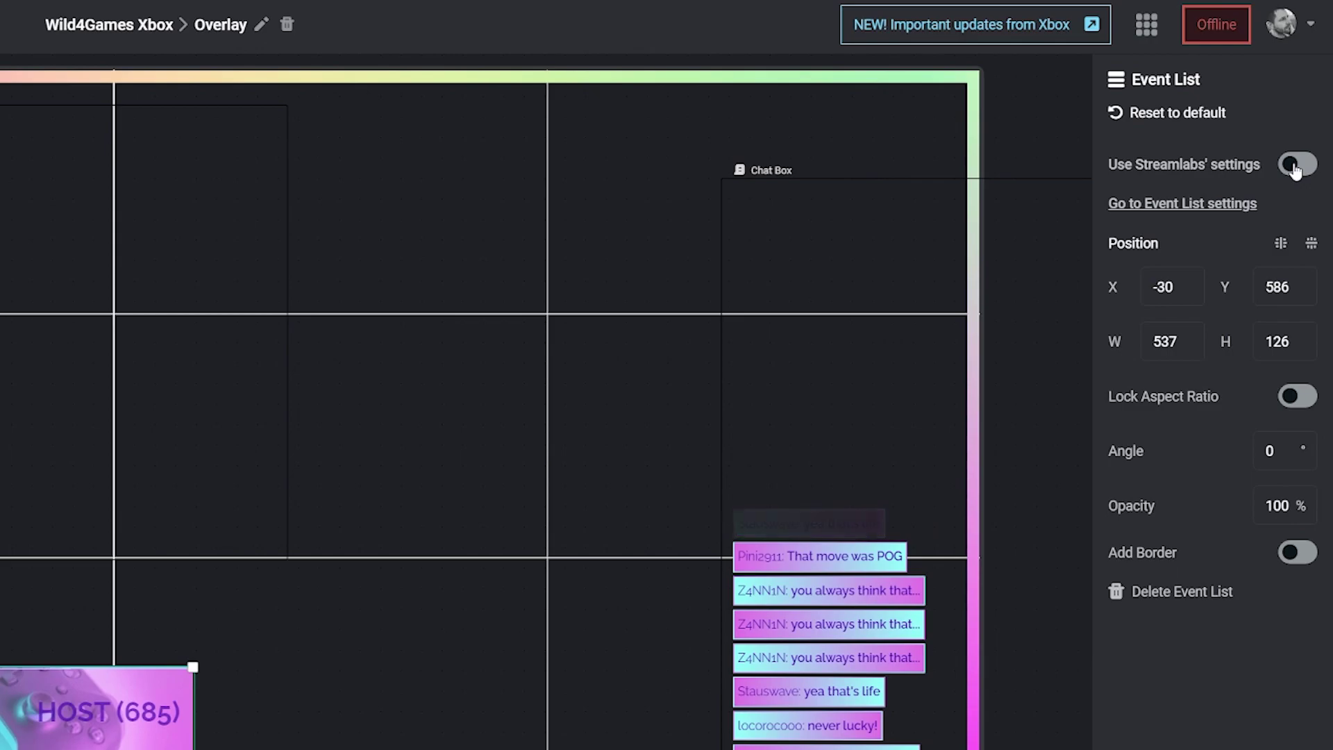
pyautogui.click(1295, 167)
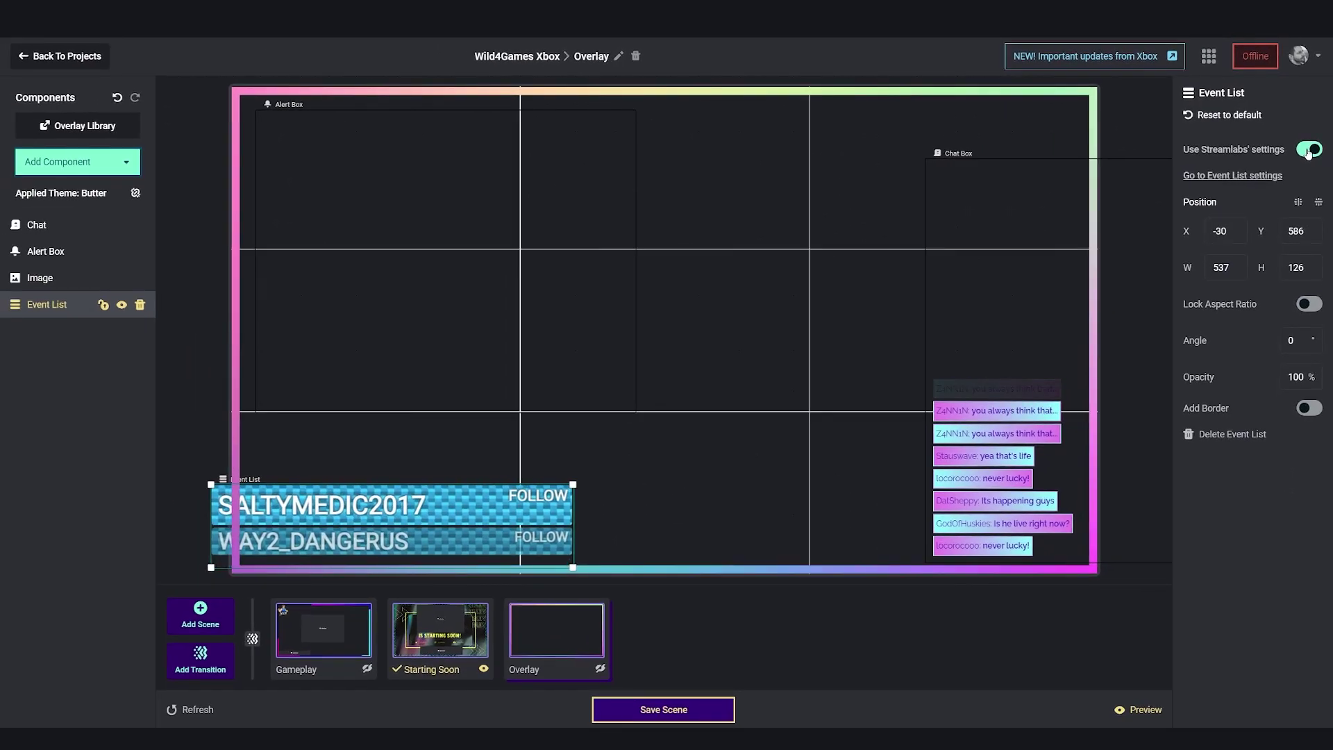
# Step: Nudge the event list slightly right and up on the Overlay canvas
pyautogui.moveTo(444, 533); pyautogui.dragTo(475, 525)
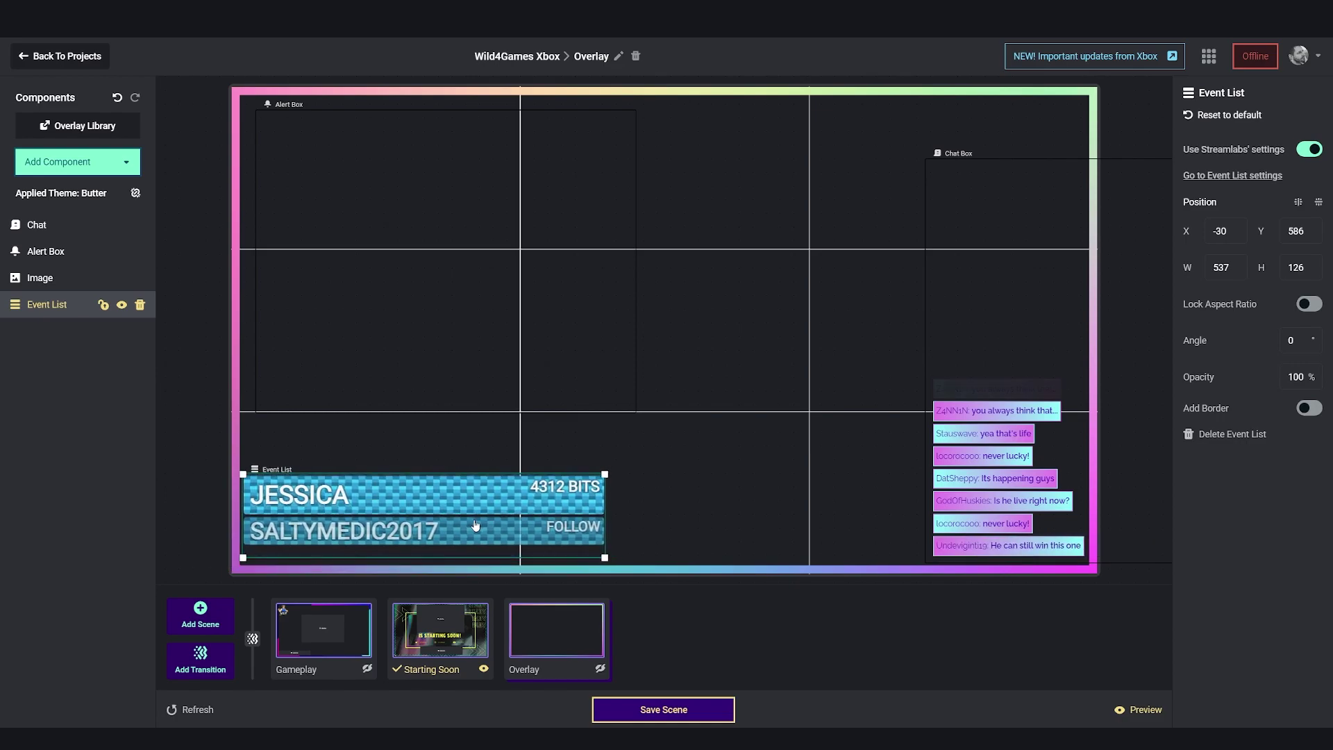